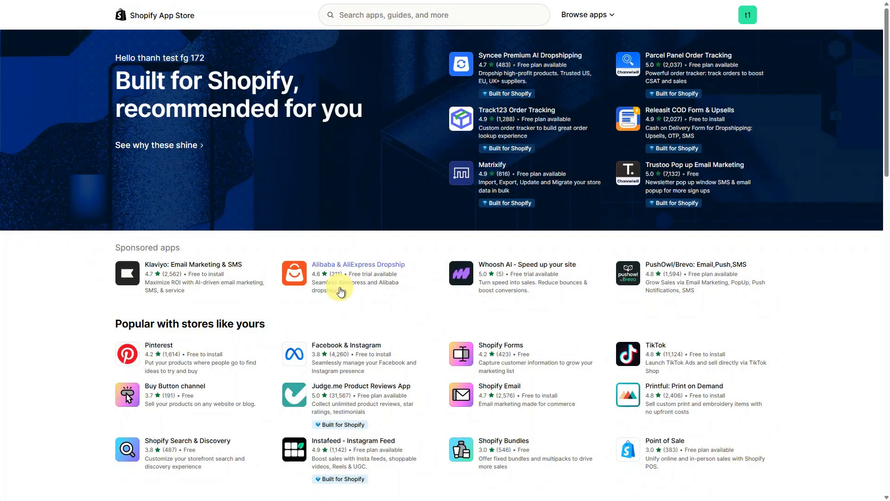
- Search the Shopify App Store for bogos
{"action": "left_click", "coordinate": [480, 17]}
{"action": "type", "text": "bogos"}
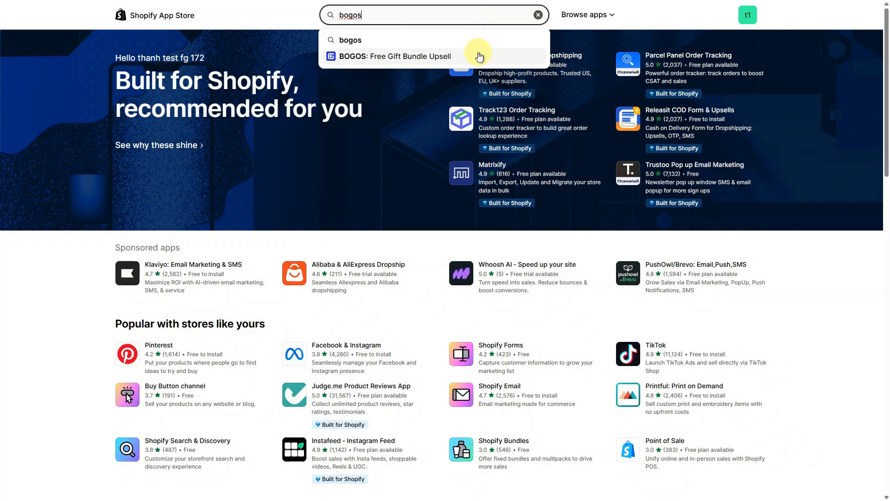
{"action": "left_click", "coordinate": [479, 56]}
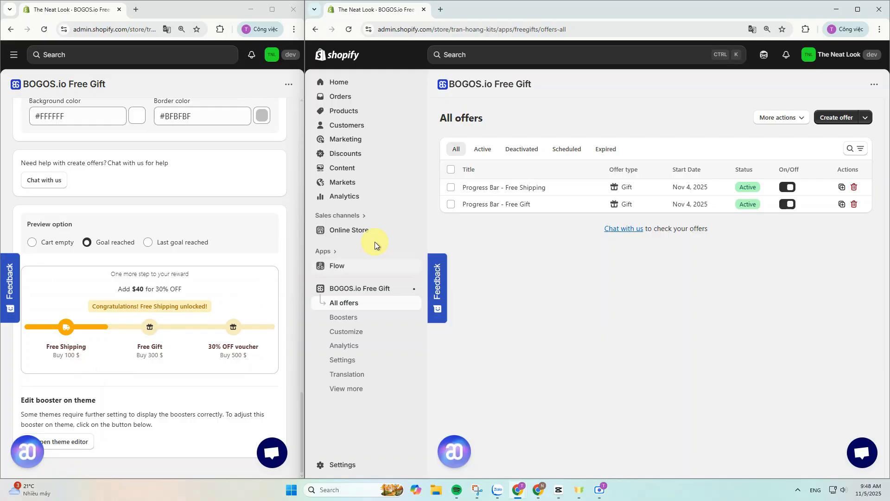
- Open the Progress Bar - Free Shipping offer and review its conditions and gift settings
{"action": "left_click", "coordinate": [479, 187]}
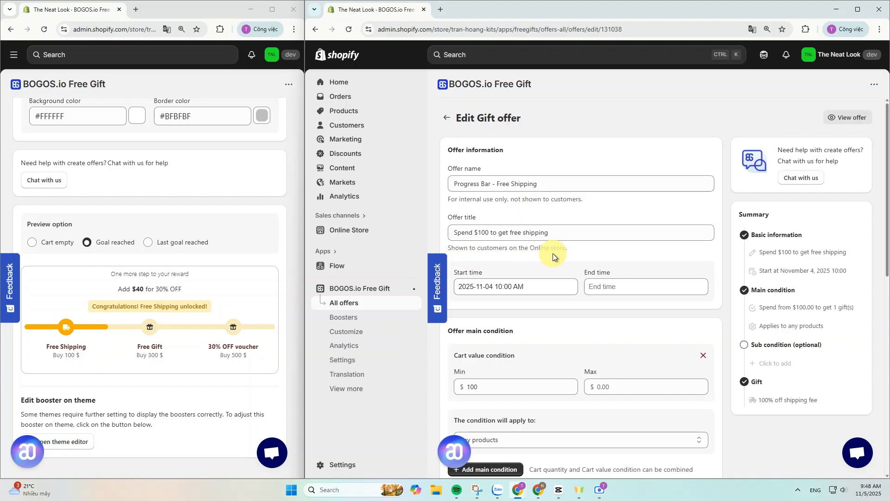
{"action": "scroll", "coordinate": [552, 257], "scroll_direction": "down", "scroll_amount": 4}
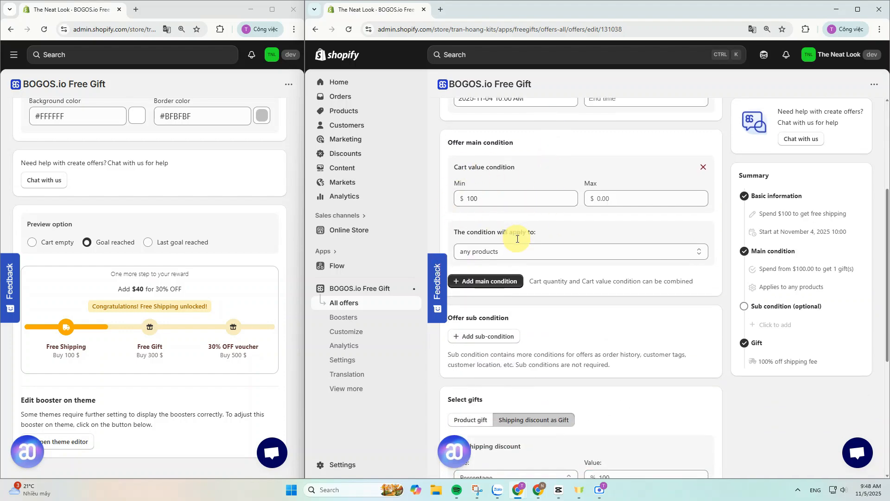
{"action": "scroll", "coordinate": [516, 239], "scroll_direction": "down", "scroll_amount": 5}
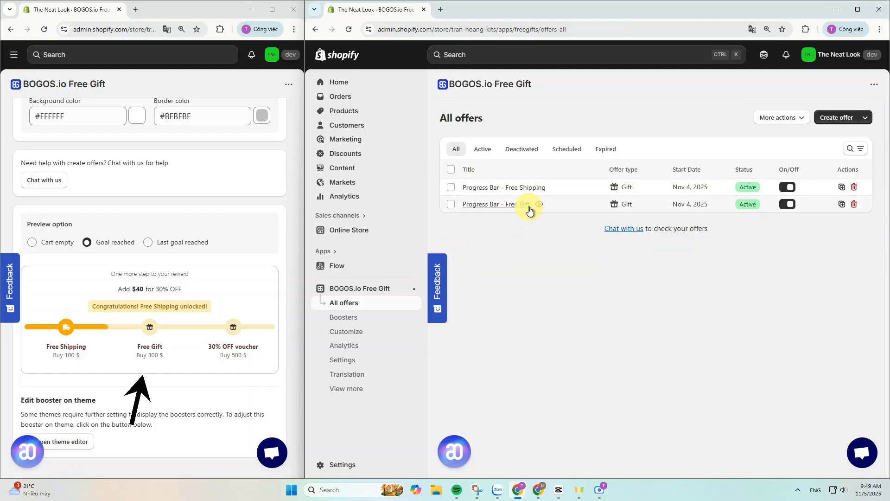
- Open the Progress Bar - Free Gift offer and review its conditions and selected gifts
{"action": "left_click", "coordinate": [528, 206]}
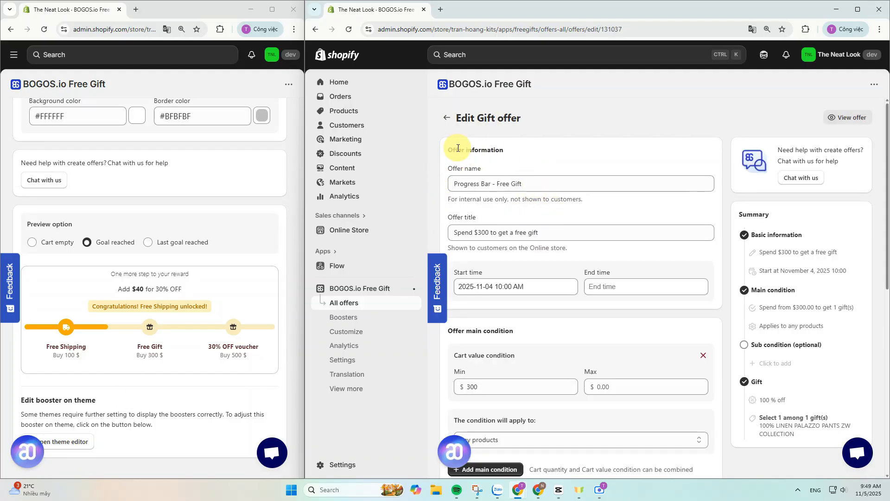
{"action": "scroll", "coordinate": [550, 253], "scroll_direction": "down", "scroll_amount": 4}
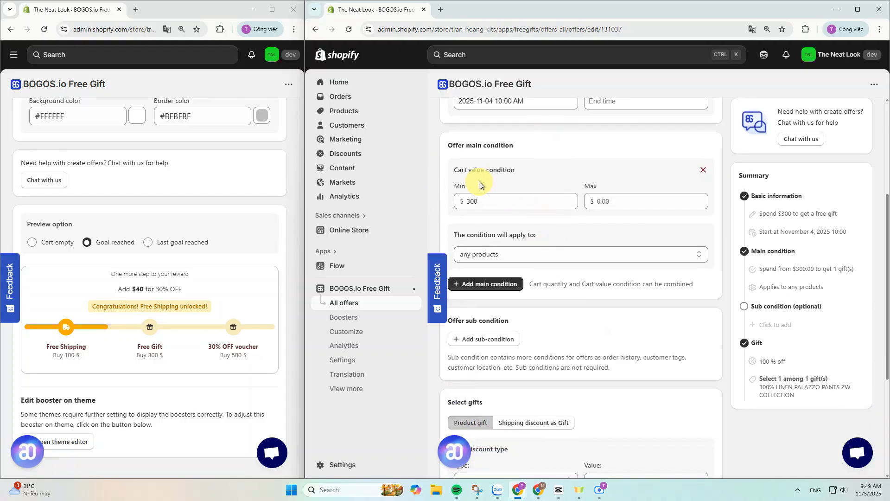
{"action": "scroll", "coordinate": [495, 242], "scroll_direction": "down", "scroll_amount": 4}
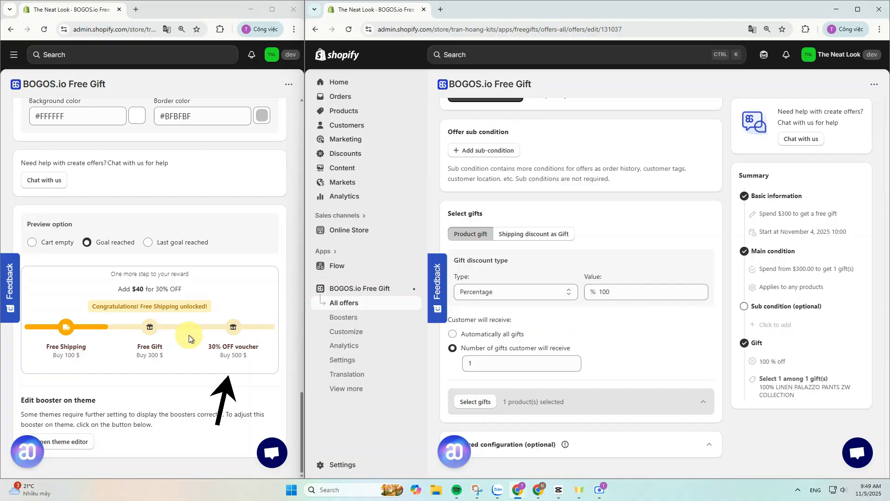
- Open the Progress Bar - 30% OFF discount and review its value, eligibility and minimum purchase requirements
{"action": "left_click", "coordinate": [361, 156]}
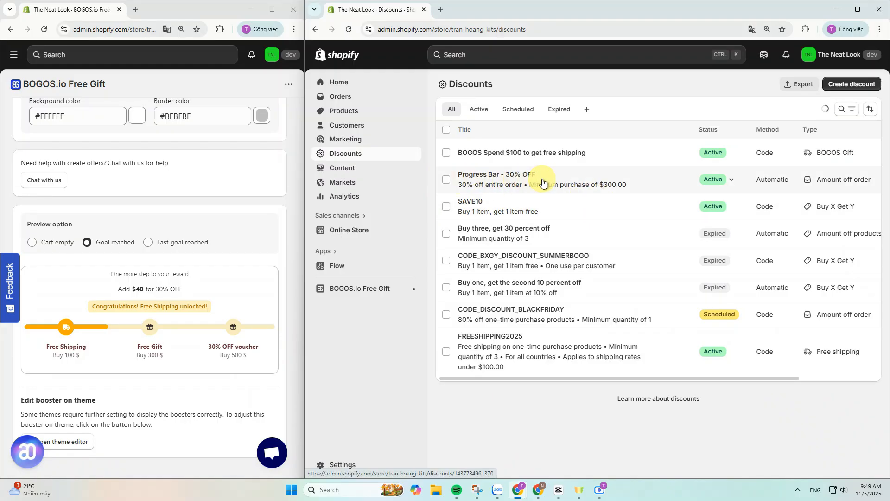
{"action": "left_click", "coordinate": [527, 175]}
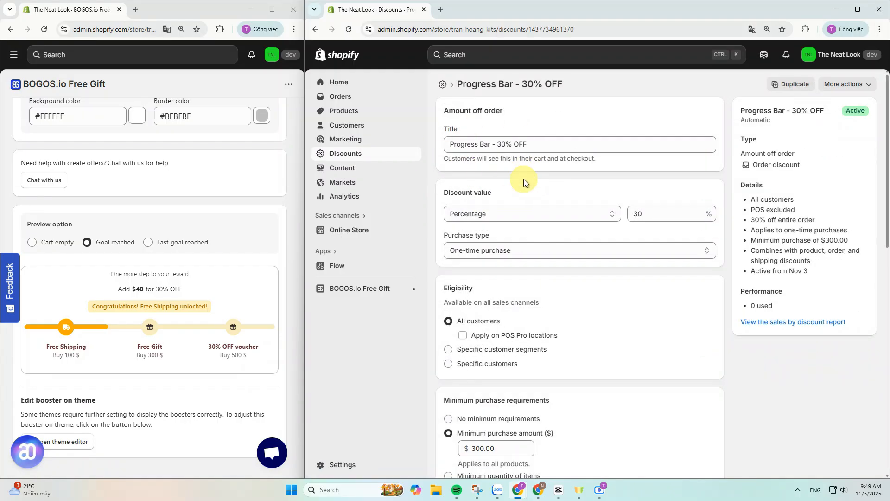
{"action": "scroll", "coordinate": [523, 179], "scroll_direction": "down", "scroll_amount": 4}
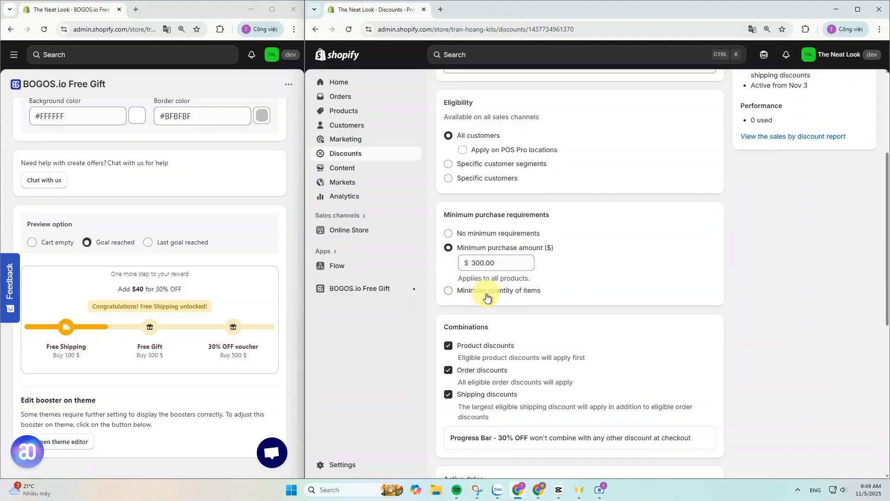
{"action": "scroll", "coordinate": [486, 297], "scroll_direction": "down", "scroll_amount": 3}
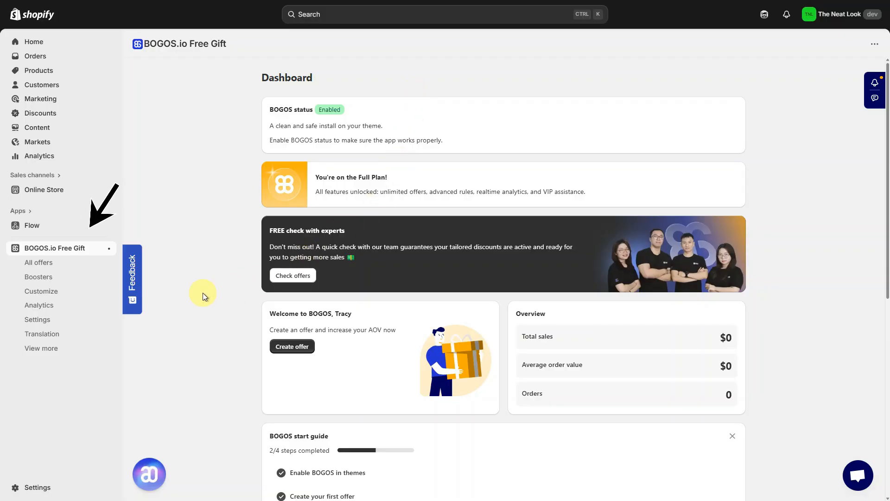
- Start a new progress bar booster and name it Progress Bar - Black Friday 2025
{"action": "left_click", "coordinate": [79, 281]}
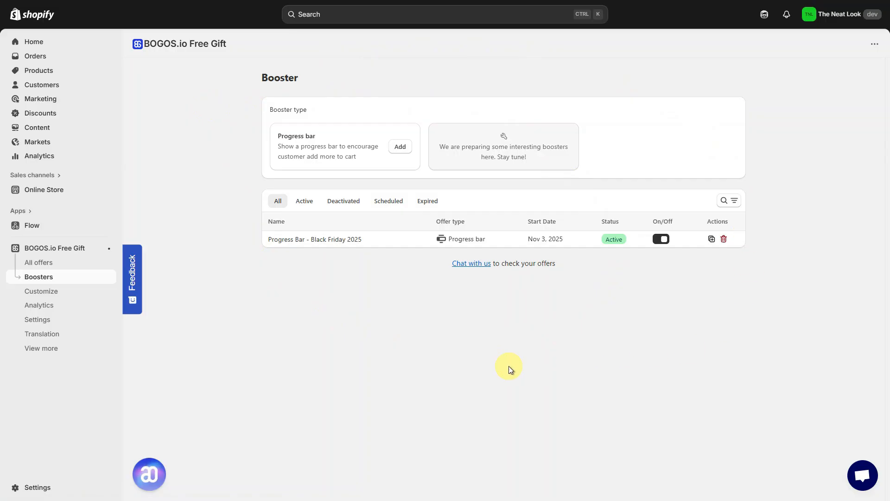
{"action": "left_click", "coordinate": [402, 149]}
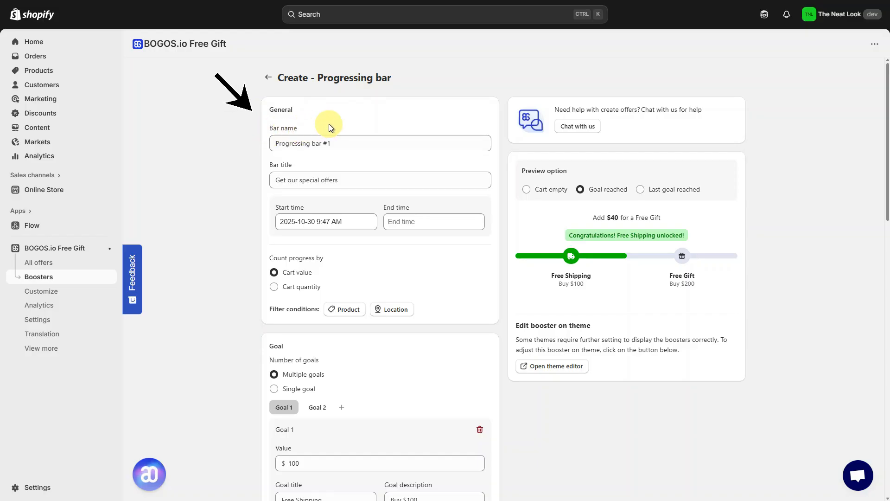
{"action": "left_click", "coordinate": [333, 143]}
{"action": "key", "text": "ctrl+a"}
{"action": "key", "text": "BackSpace"}
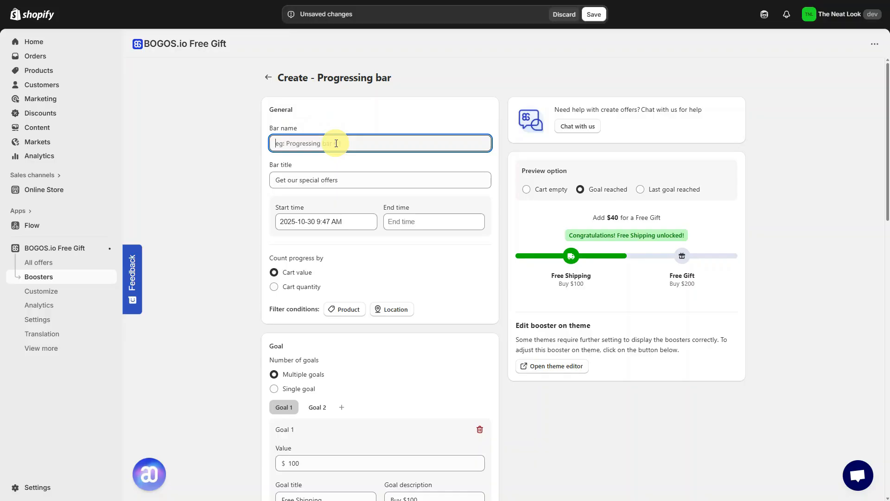
{"action": "type", "text": "Progress Bar - Black Friday 2025"}
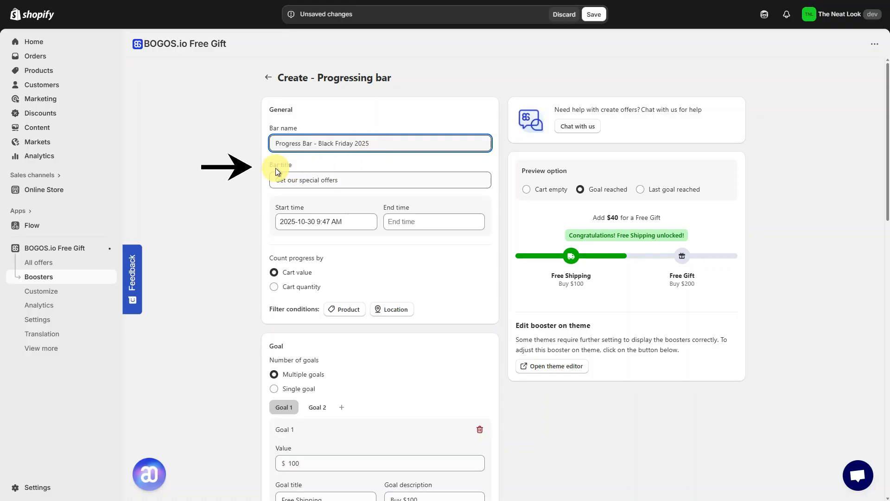
- Set the bar title to One more step to your reward!
{"action": "left_click_drag", "start_coordinate": [267, 167], "coordinate": [297, 165]}
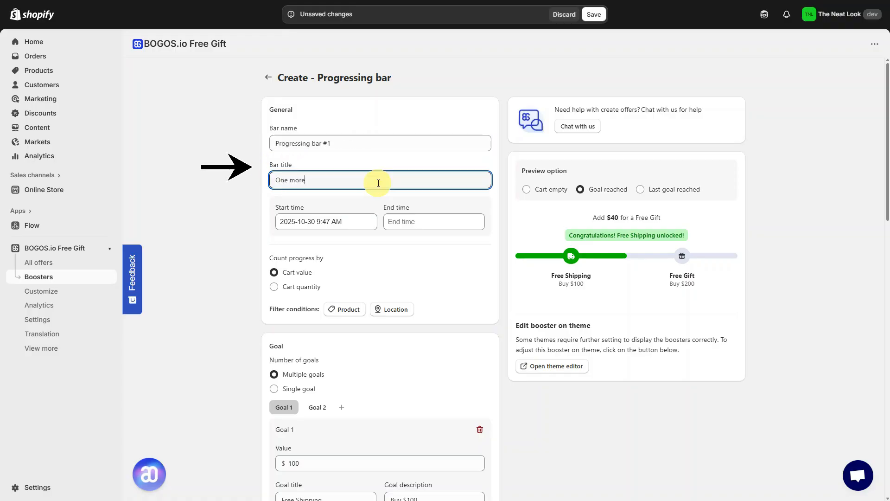
{"action": "type", "text": "step to your reward"}
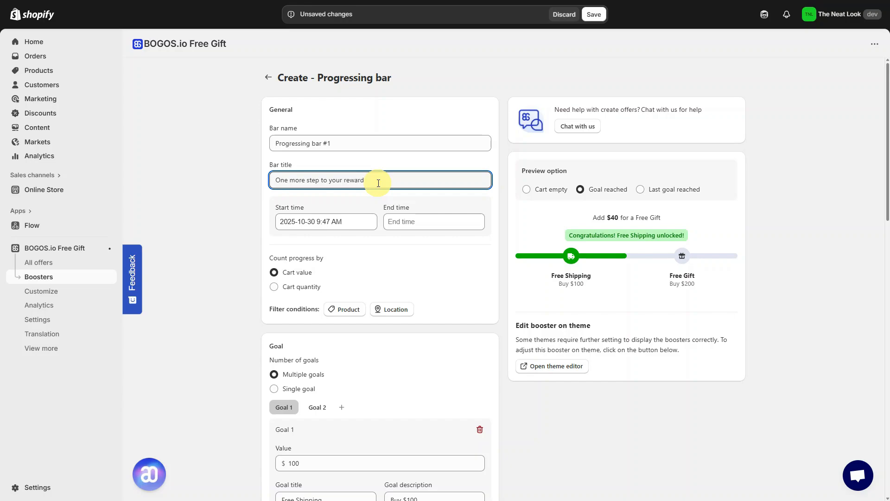
{"action": "type", "text": "!"}
{"action": "left_click", "coordinate": [402, 224]}
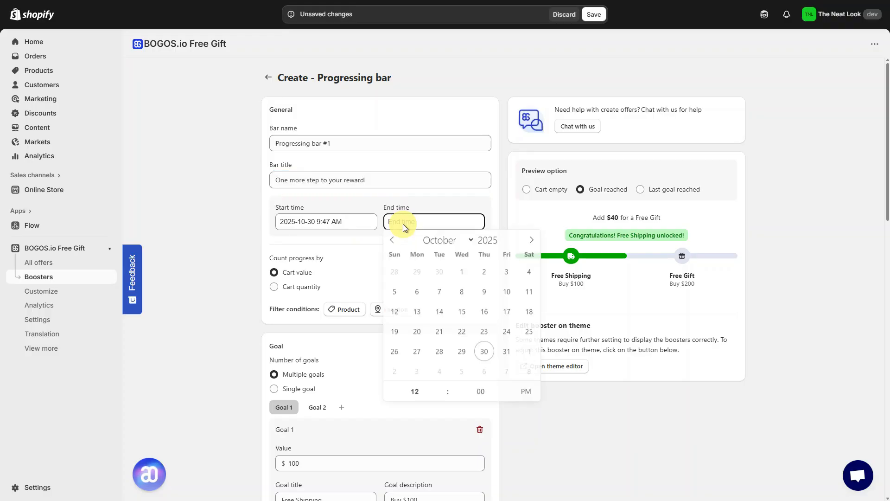
{"action": "left_click", "coordinate": [508, 373]}
{"action": "left_click", "coordinate": [491, 220]}
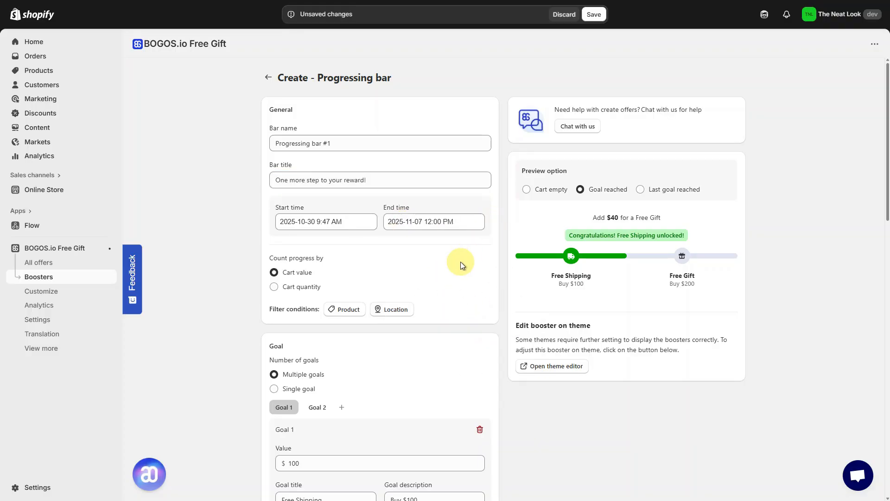
- Count progress by cart quantity and add a product filter condition applying to selected products
{"action": "scroll", "coordinate": [460, 261], "scroll_direction": "down", "scroll_amount": 2}
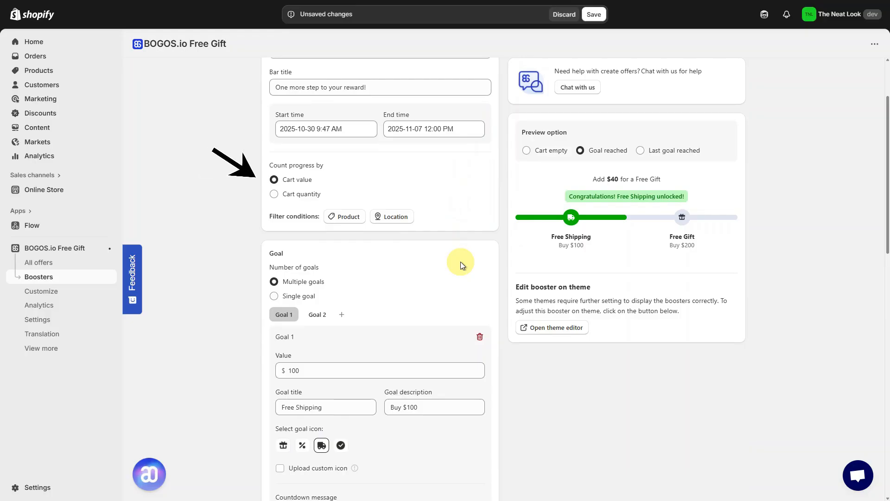
{"action": "left_click", "coordinate": [301, 194]}
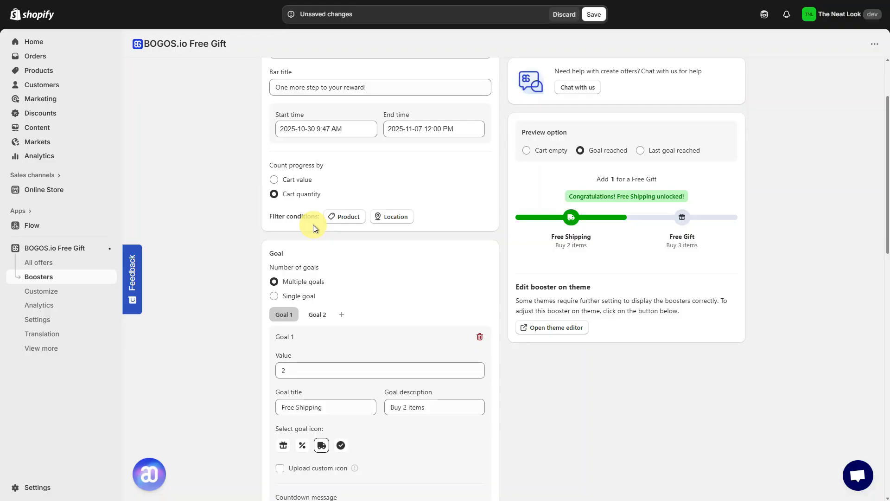
{"action": "left_click", "coordinate": [353, 218]}
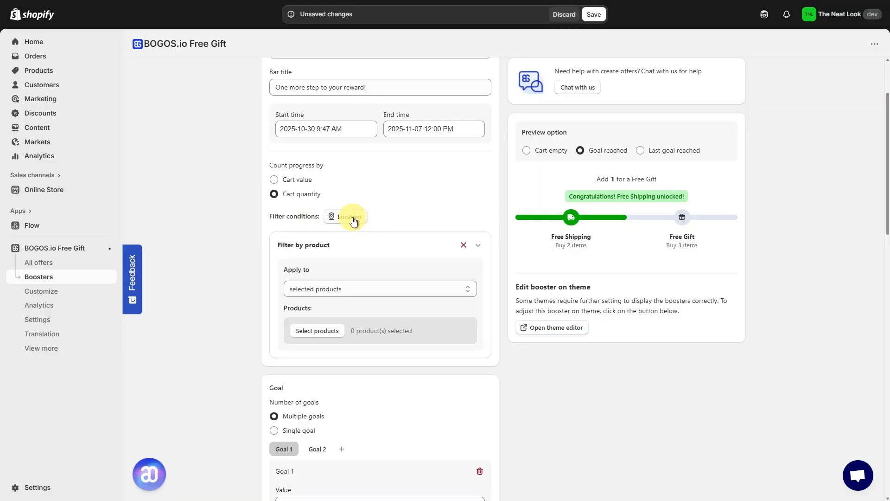
{"action": "left_click", "coordinate": [372, 291]}
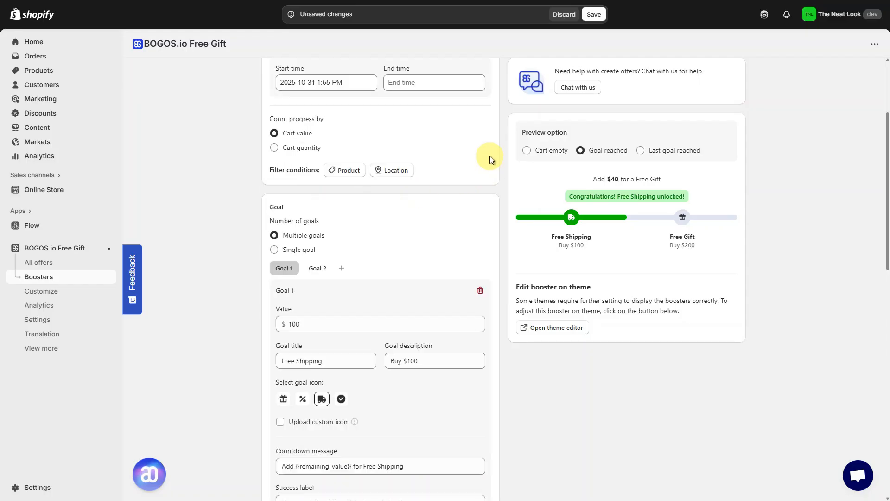
- Add a location filter condition and select Argentina as the location
{"action": "left_click", "coordinate": [403, 171]}
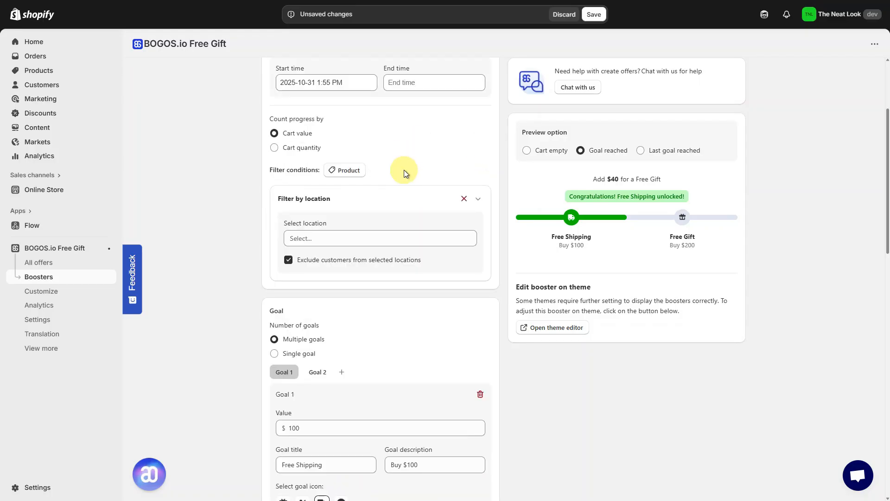
{"action": "left_click", "coordinate": [415, 239]}
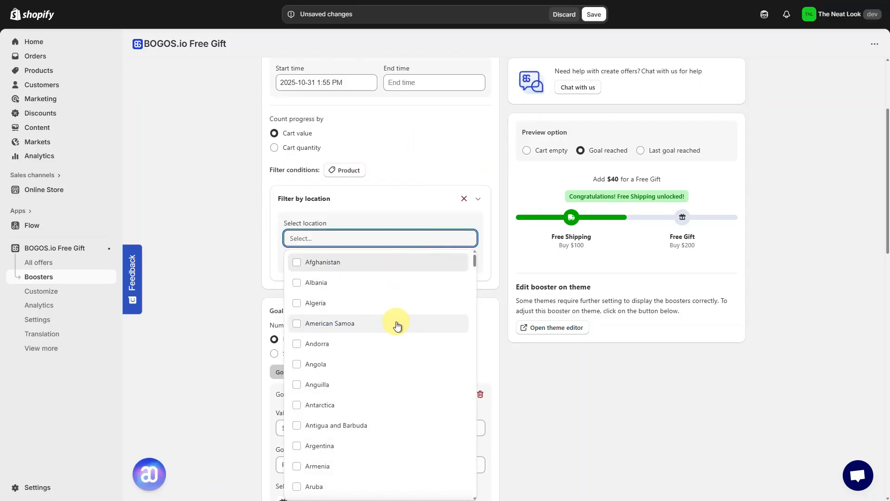
{"action": "left_click", "coordinate": [397, 446]}
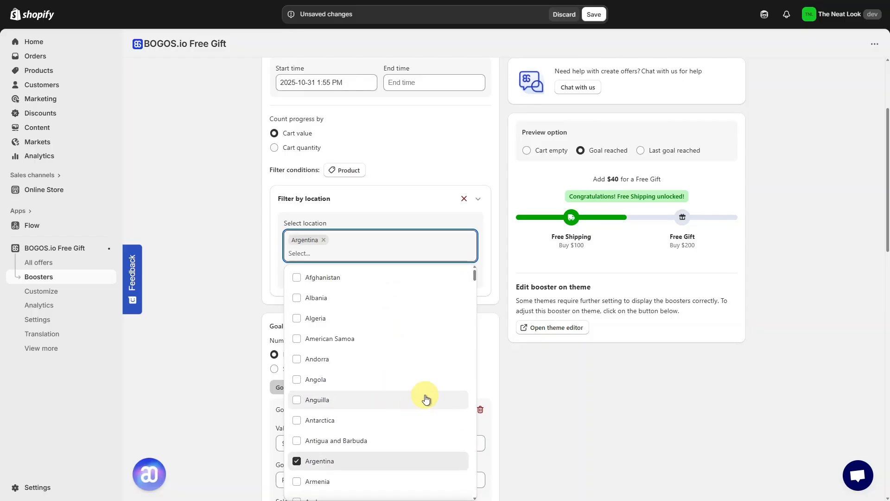
{"action": "left_click", "coordinate": [493, 302]}
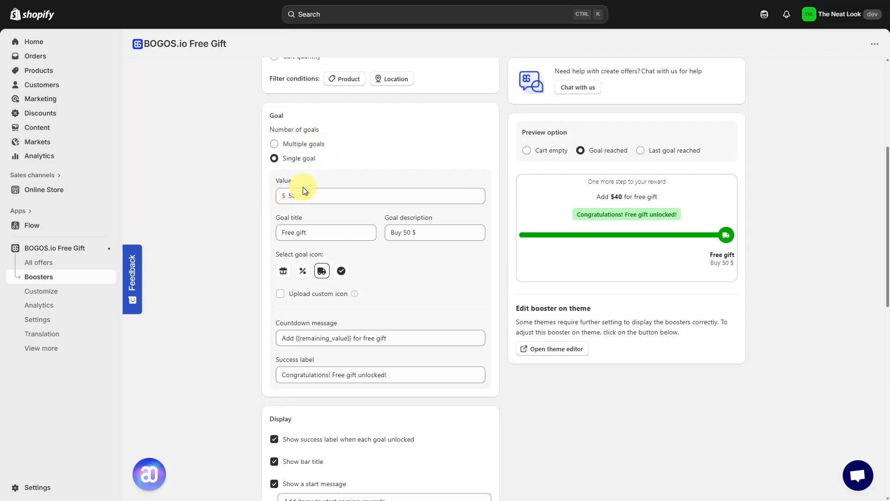
- Set the single goal's value to $100
{"action": "left_click", "coordinate": [338, 200]}
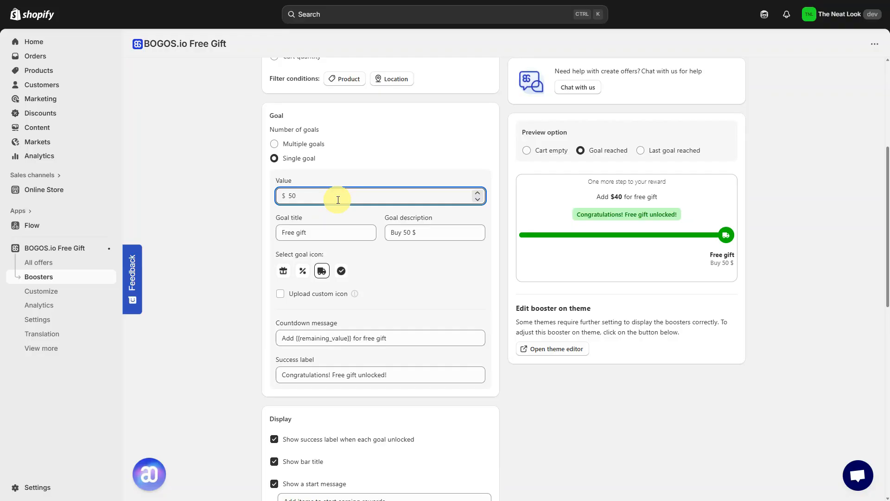
{"action": "key", "text": "BackSpace"}
{"action": "key", "text": "BackSpace"}
{"action": "type", "text": "100"}
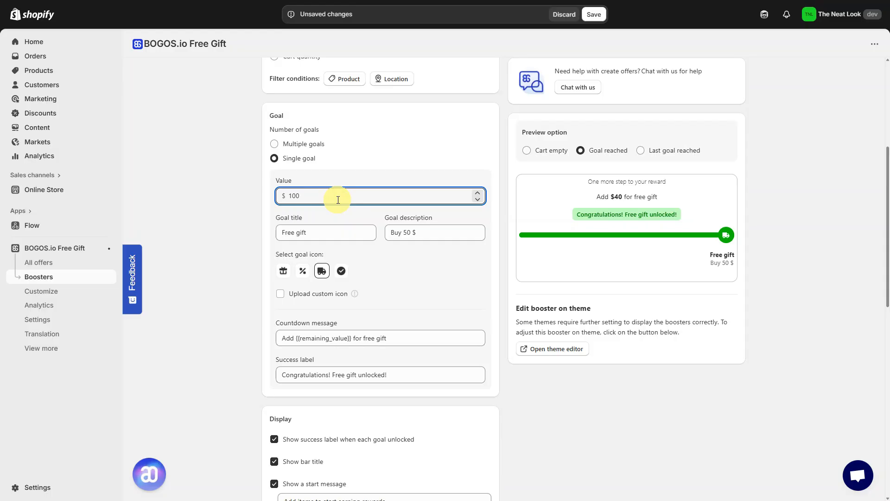
- Change the goal title to Free shipping
{"action": "left_click", "coordinate": [348, 237]}
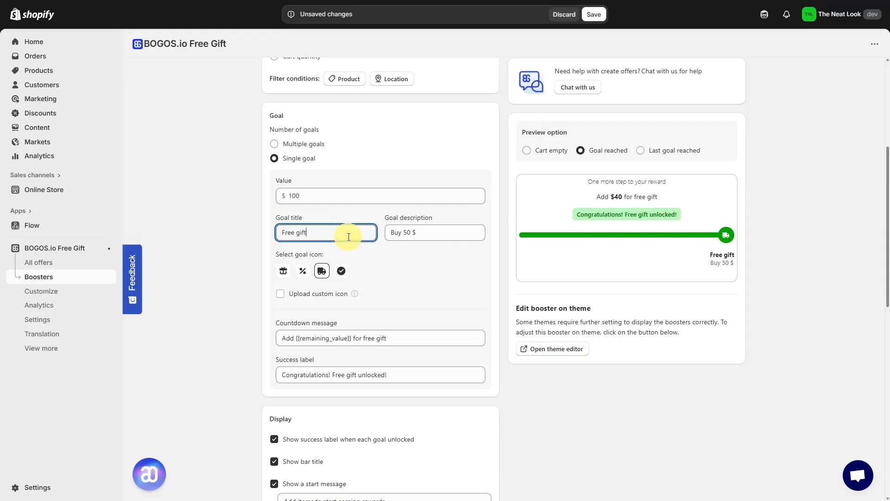
{"action": "key", "text": "BackSpace"}
{"action": "key", "text": "BackSpace"}
{"action": "key", "text": "BackSpace"}
{"action": "key", "text": "BackSpace"}
{"action": "type", "text": "shipping"}
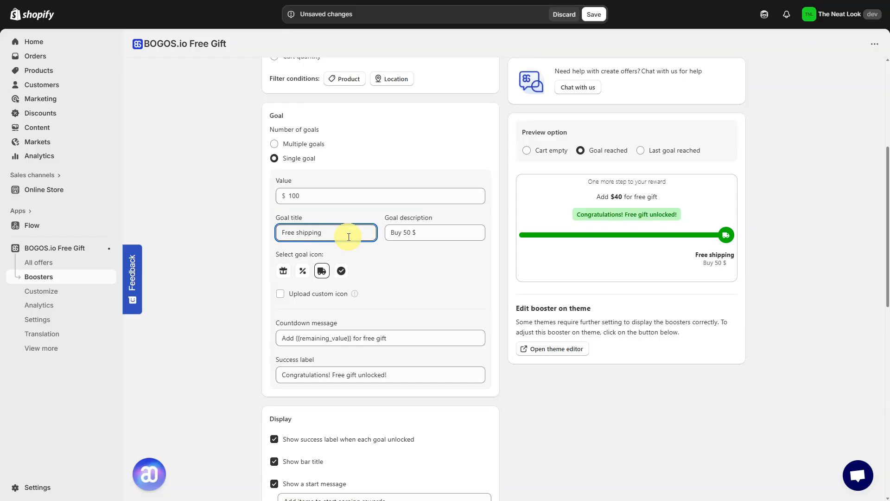
- Set the goal description to Buy 100 $ and enable uploading a custom icon
{"action": "double_click", "coordinate": [405, 233]}
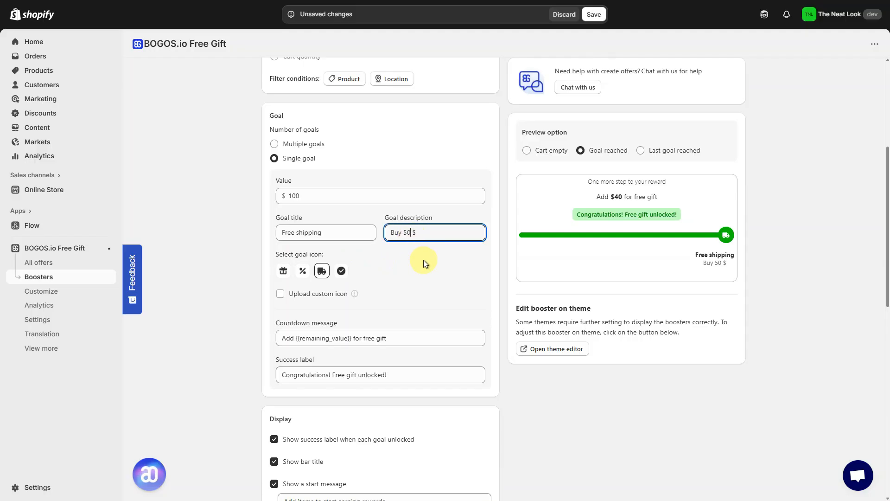
{"action": "type", "text": "100"}
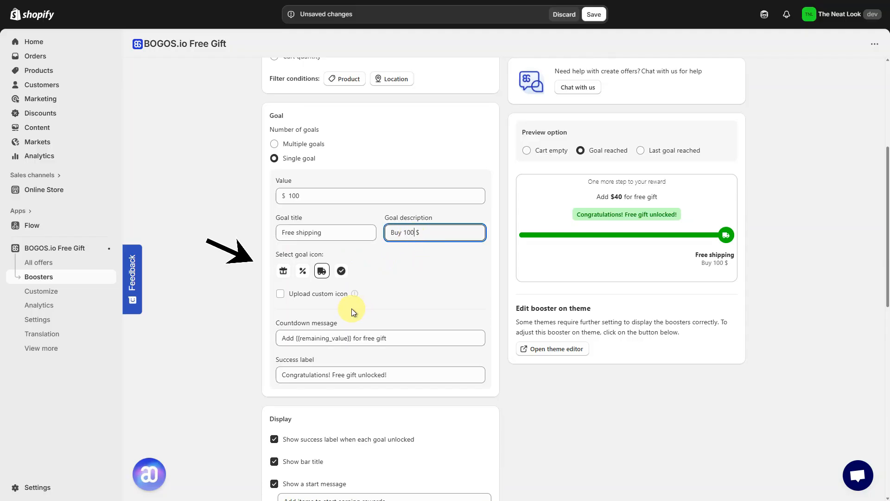
{"action": "left_click", "coordinate": [279, 295]}
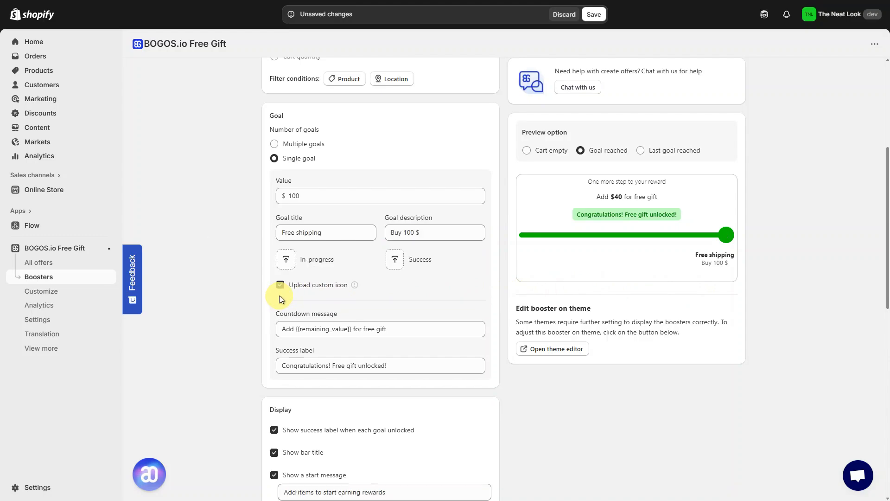
- Upload a custom in-progress icon image from the Downloads folder
{"action": "left_click", "coordinate": [291, 265]}
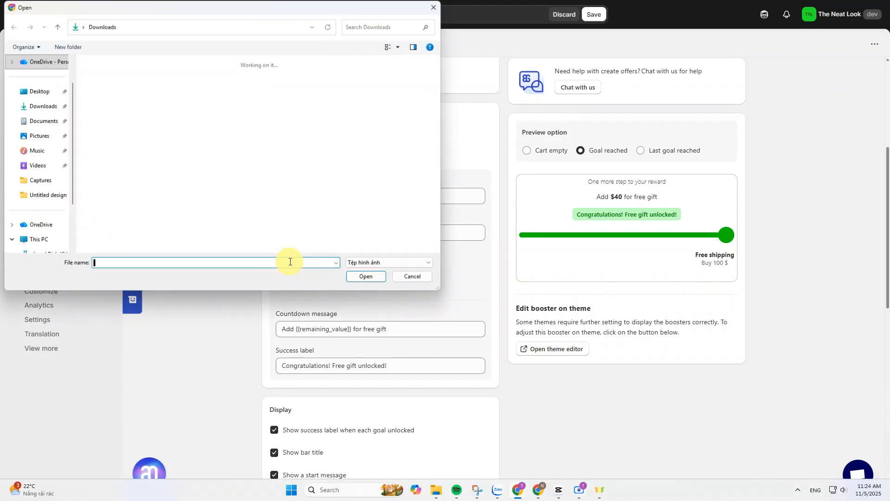
{"action": "double_click", "coordinate": [143, 163]}
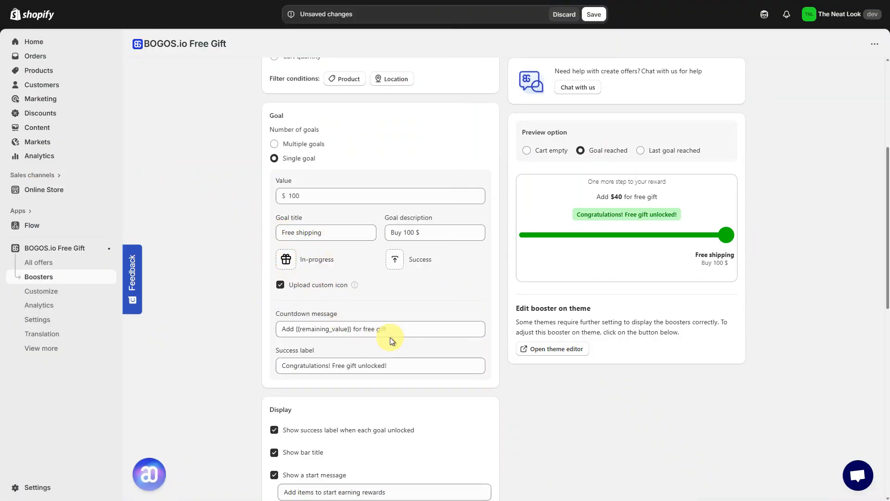
- Set the countdown message to Add {{remaining_value}} for free shipping
{"action": "left_click", "coordinate": [277, 329]}
{"action": "type", "text": "Add {{remaining_value}} for free gift"}
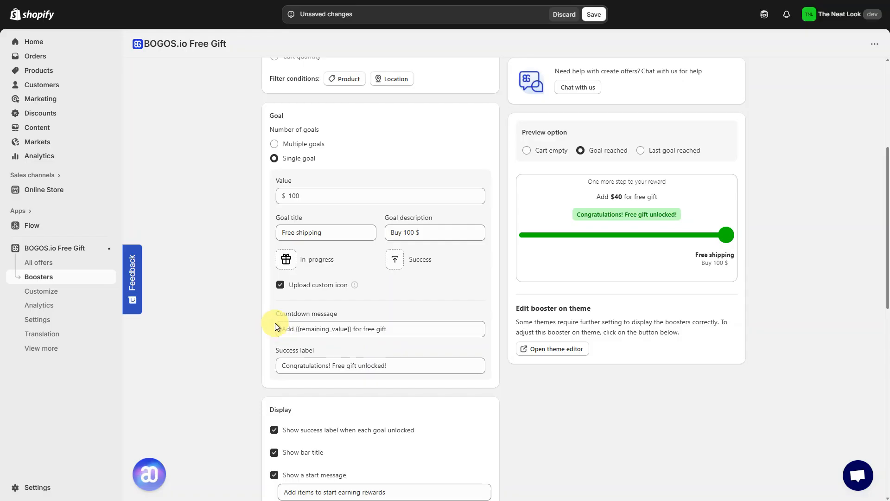
{"action": "left_click", "coordinate": [408, 329]}
{"action": "key", "text": "BackSpace"}
{"action": "key", "text": "BackSpace"}
{"action": "key", "text": "BackSpace"}
{"action": "key", "text": "BackSpace"}
{"action": "type", "text": "shippi"}
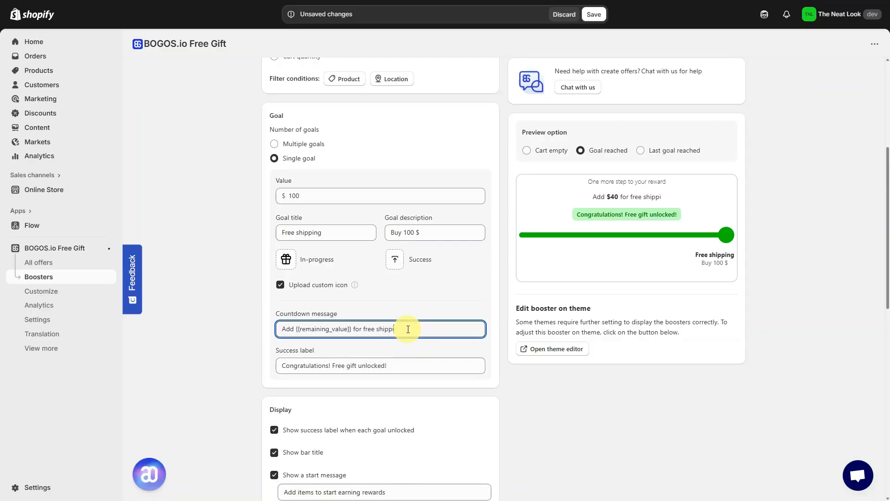
{"action": "type", "text": "ng"}
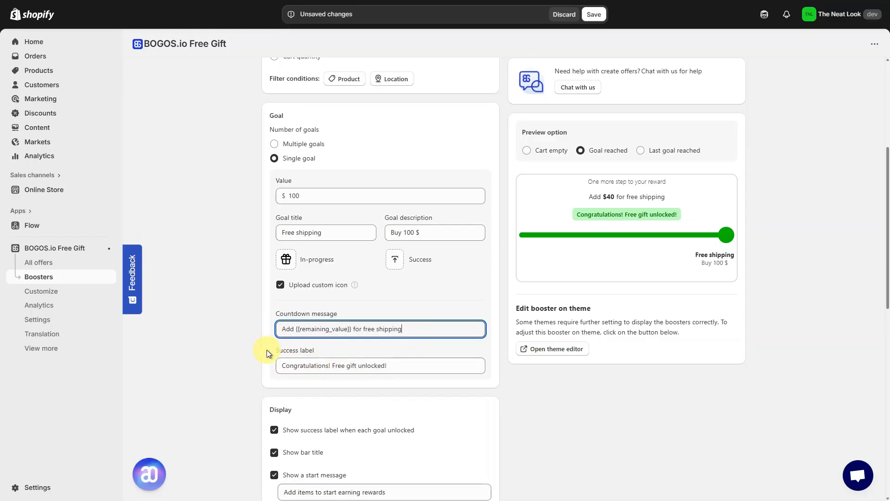
- Switch the goal setup to multiple goals and add a third goal
{"action": "left_click", "coordinate": [354, 365]}
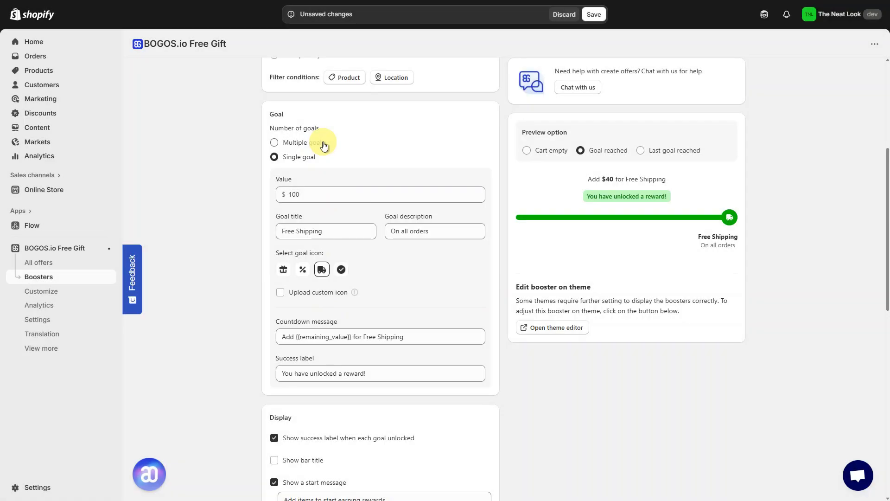
{"action": "left_click", "coordinate": [324, 146]}
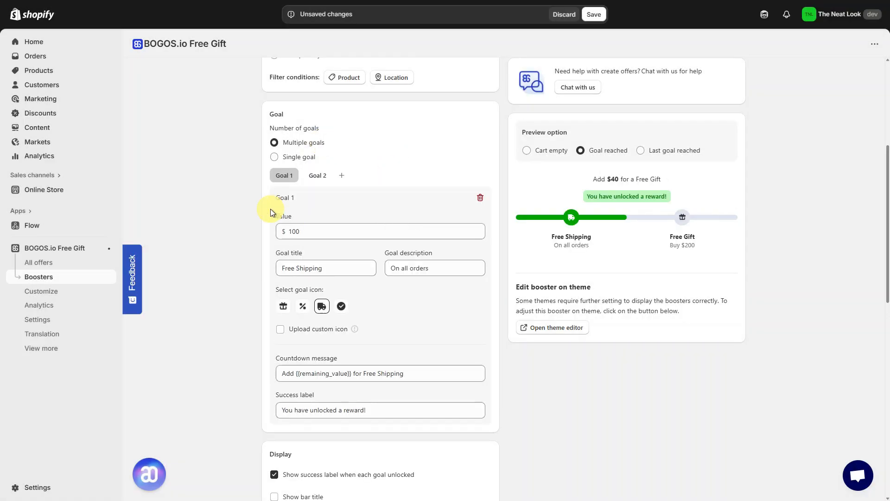
{"action": "left_click_drag", "start_coordinate": [270, 209], "coordinate": [309, 253]}
{"action": "left_click_drag", "start_coordinate": [384, 253], "coordinate": [436, 254]}
{"action": "left_click", "coordinate": [268, 291]}
{"action": "left_click", "coordinate": [393, 297]}
{"action": "left_click_drag", "start_coordinate": [273, 357], "coordinate": [308, 359]}
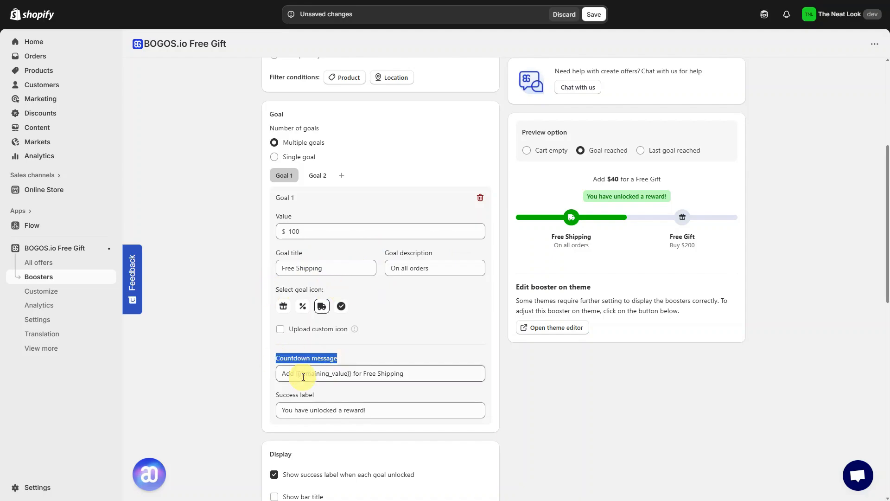
{"action": "left_click_drag", "start_coordinate": [274, 394], "coordinate": [333, 392]}
{"action": "left_click", "coordinate": [344, 394]}
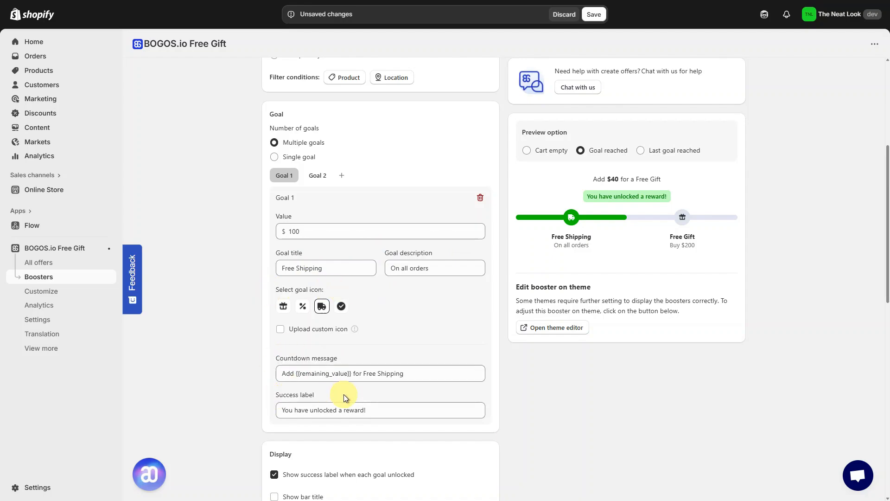
{"action": "left_click", "coordinate": [318, 175]}
{"action": "left_click", "coordinate": [341, 175]}
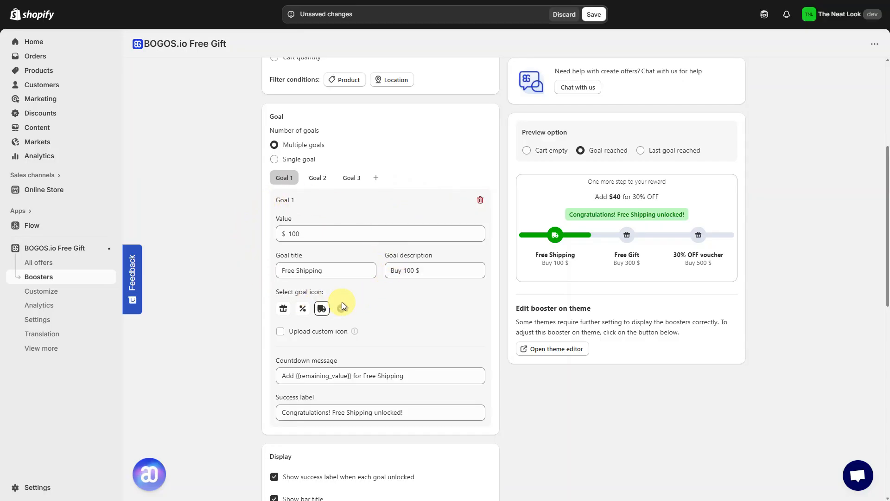
- Review the settings of Goal 2 and Goal 3
{"action": "left_click", "coordinate": [320, 180]}
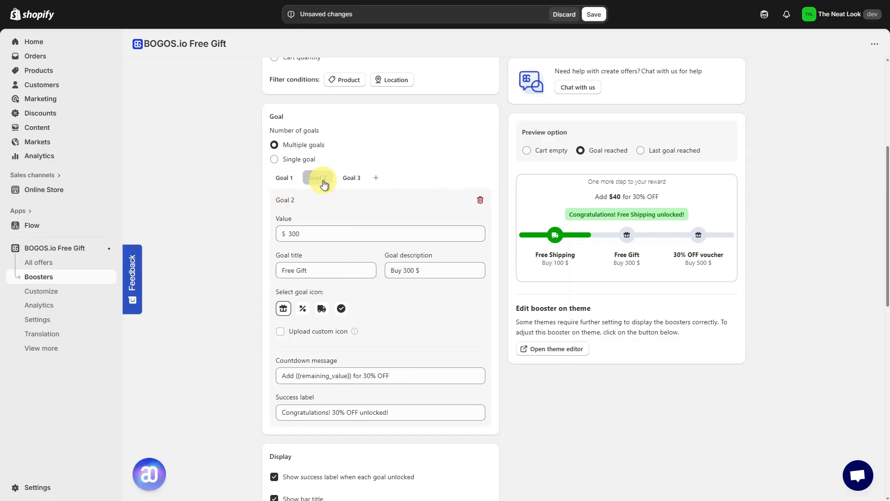
{"action": "left_click", "coordinate": [355, 180]}
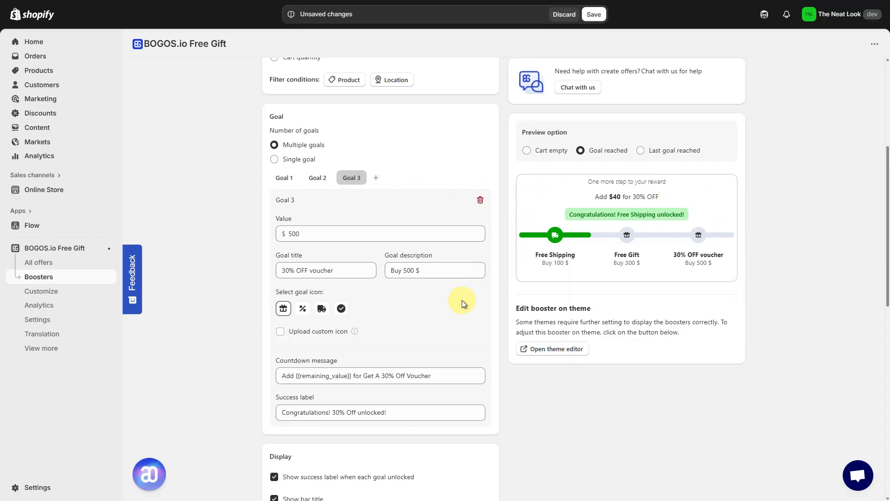
{"action": "scroll", "coordinate": [462, 299], "scroll_direction": "down", "scroll_amount": 8}
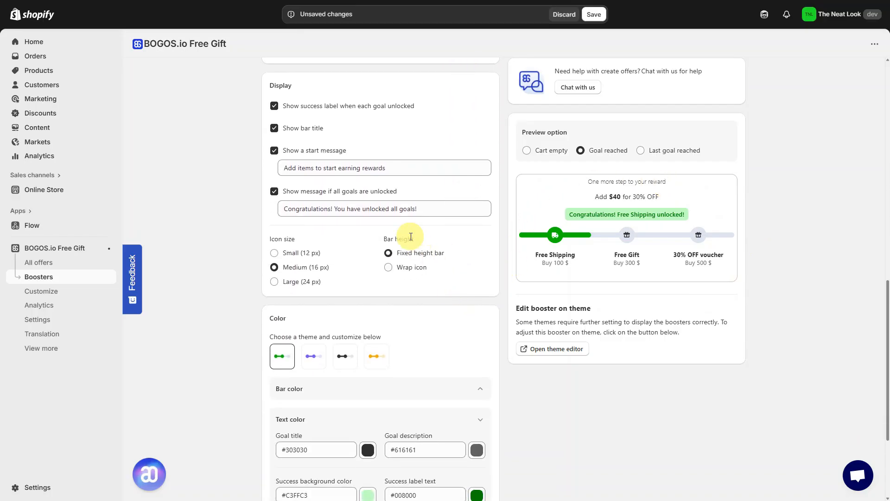
- Try toggling the bar title and start message options and the icon size and bar height choices
{"action": "left_click", "coordinate": [350, 112]}
{"action": "left_click", "coordinate": [349, 110]}
{"action": "left_click", "coordinate": [313, 129]}
{"action": "left_click", "coordinate": [314, 130]}
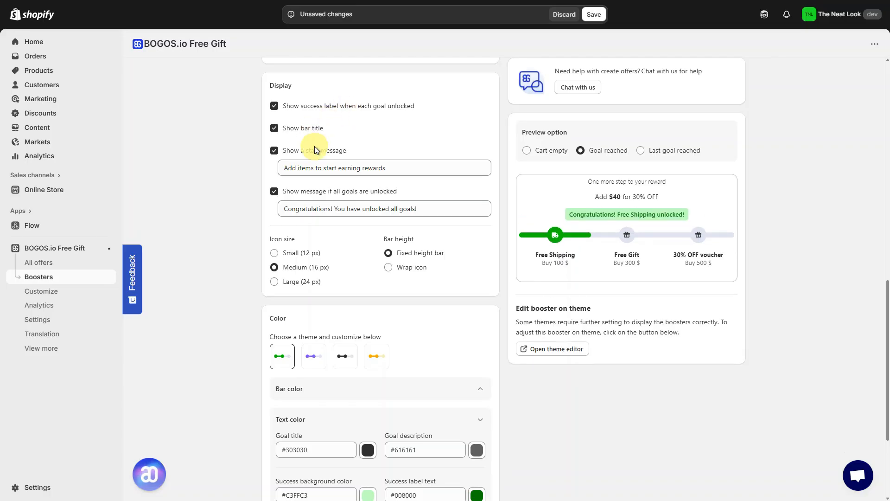
{"action": "left_click", "coordinate": [310, 253]}
{"action": "left_click", "coordinate": [309, 269]}
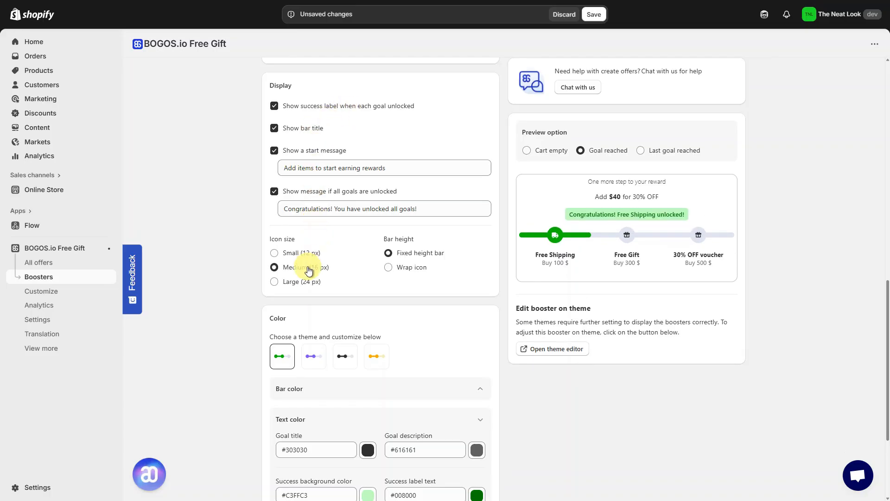
{"action": "left_click", "coordinate": [389, 267]}
{"action": "left_click", "coordinate": [387, 253]}
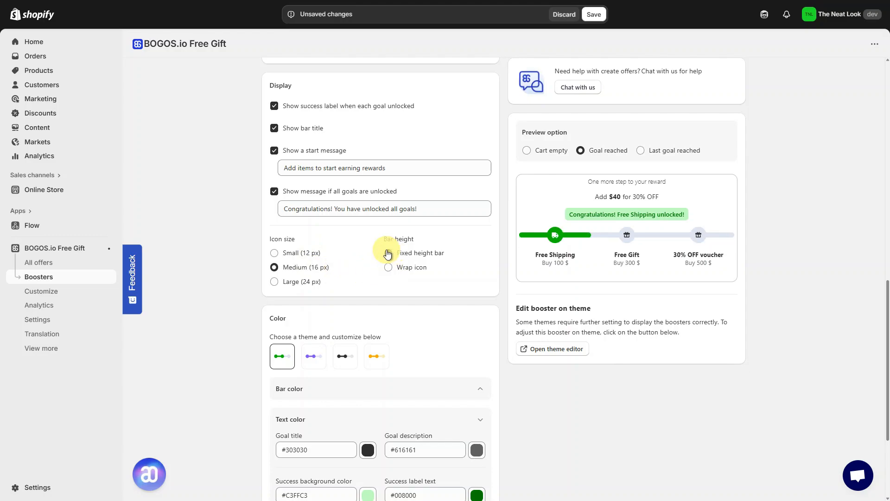
- Choose the orange color theme for the progress bar
{"action": "scroll", "coordinate": [388, 253], "scroll_direction": "down", "scroll_amount": 3}
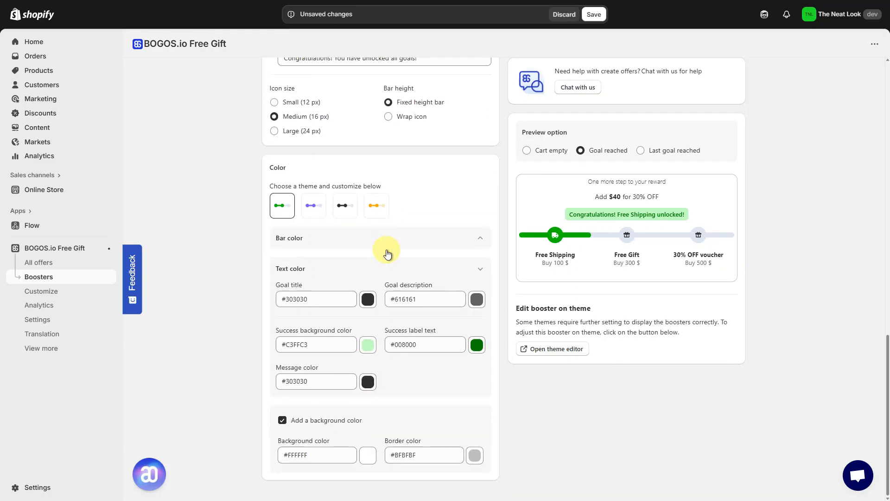
{"action": "left_click", "coordinate": [315, 212]}
{"action": "left_click", "coordinate": [346, 208]}
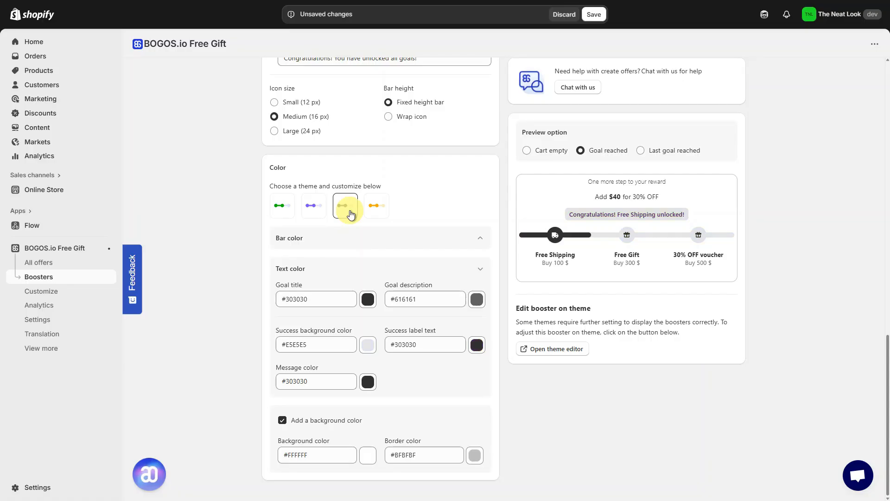
{"action": "left_click", "coordinate": [378, 213]}
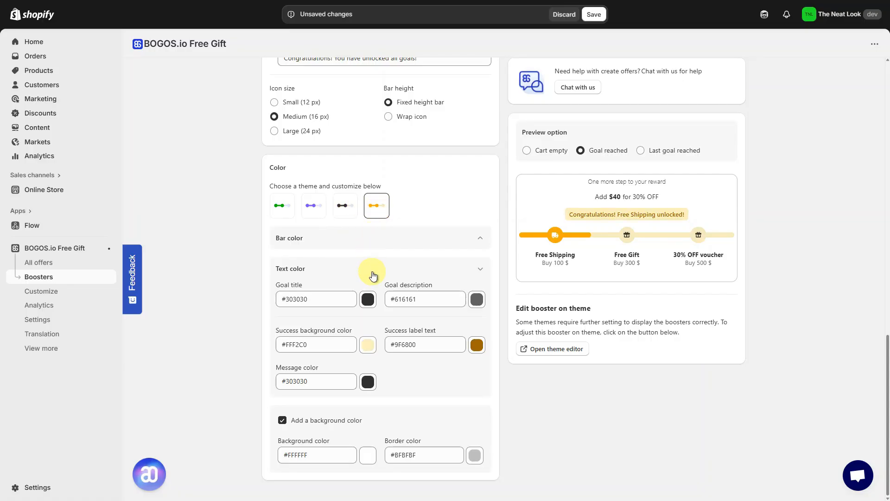
- Set the goal title text color to #613535 and the goal description color to #705959
{"action": "left_click", "coordinate": [370, 300]}
{"action": "left_click_drag", "start_coordinate": [334, 358], "coordinate": [353, 366]}
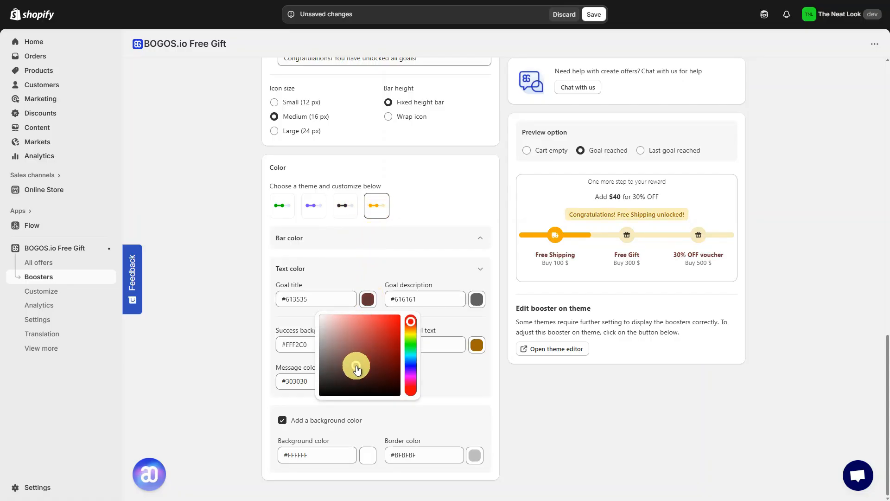
{"action": "left_click", "coordinate": [478, 302]}
{"action": "left_click_drag", "start_coordinate": [465, 341], "coordinate": [444, 361]}
{"action": "left_click", "coordinate": [503, 294]}
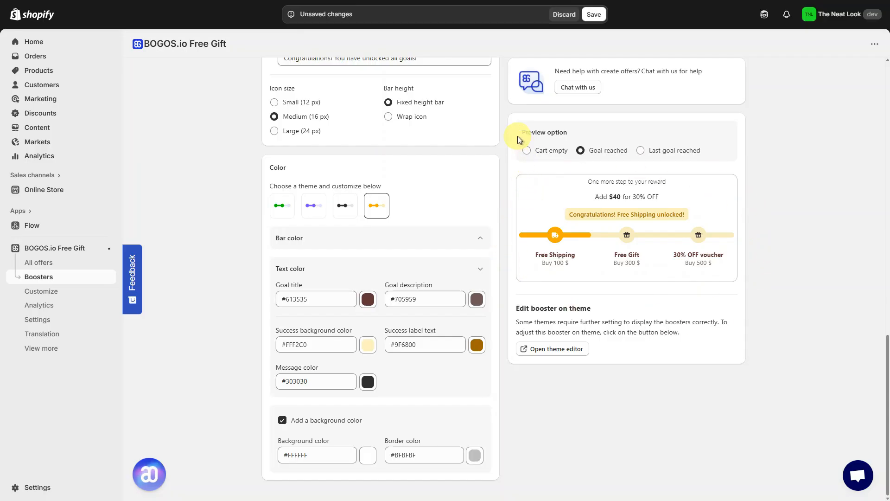
- Preview the bar in the Cart empty, Goal reached and Last goal reached states
{"action": "left_click_drag", "start_coordinate": [518, 135], "coordinate": [604, 129]}
{"action": "left_click", "coordinate": [584, 133]}
{"action": "left_click", "coordinate": [526, 151]}
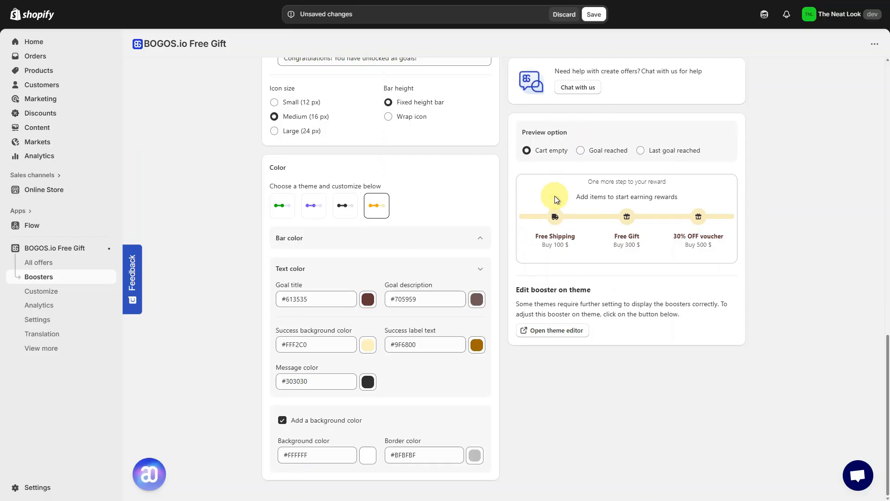
{"action": "left_click", "coordinate": [582, 152]}
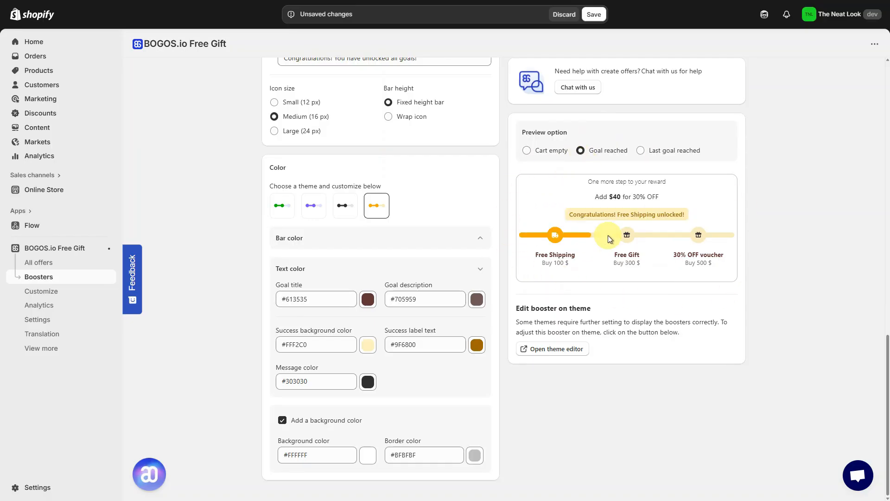
{"action": "left_click", "coordinate": [640, 152]}
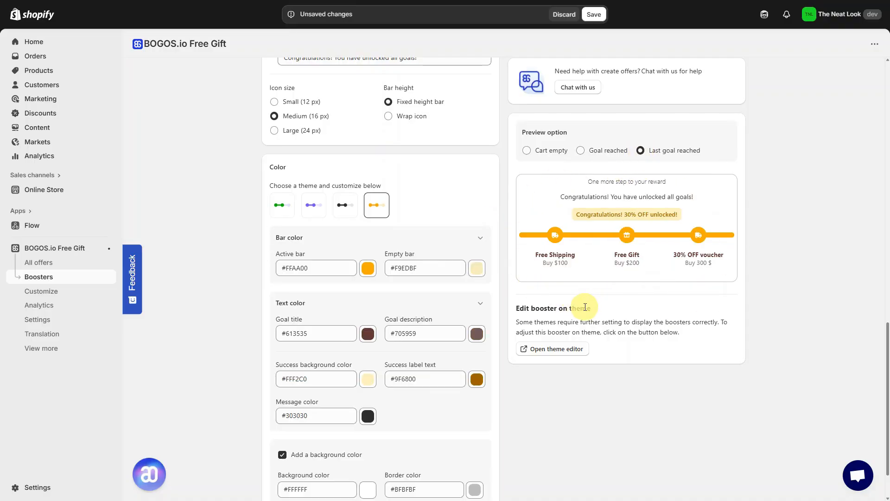
- On the storefront, add the Double Effect T-shirt to the cart and raise its quantity to 4
{"action": "scroll", "coordinate": [494, 392], "scroll_direction": "down", "scroll_amount": 2}
{"action": "left_click", "coordinate": [414, 470]}
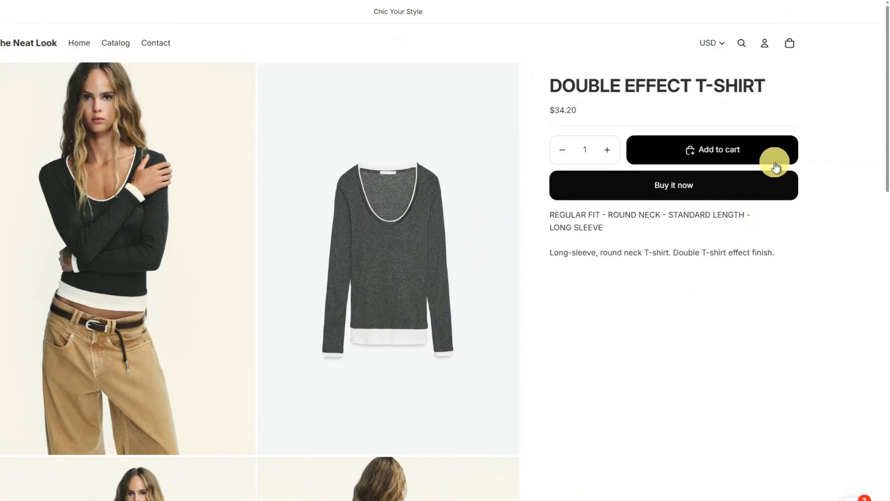
{"action": "left_click", "coordinate": [776, 158]}
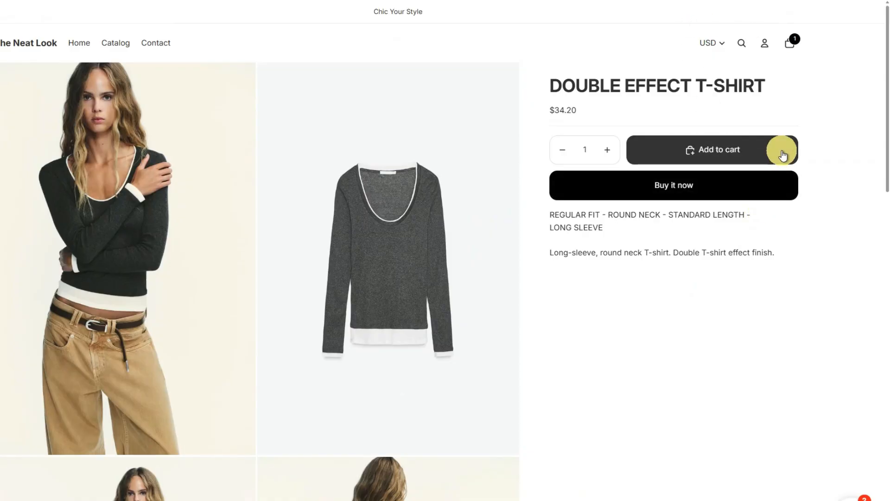
{"action": "left_click", "coordinate": [789, 42]}
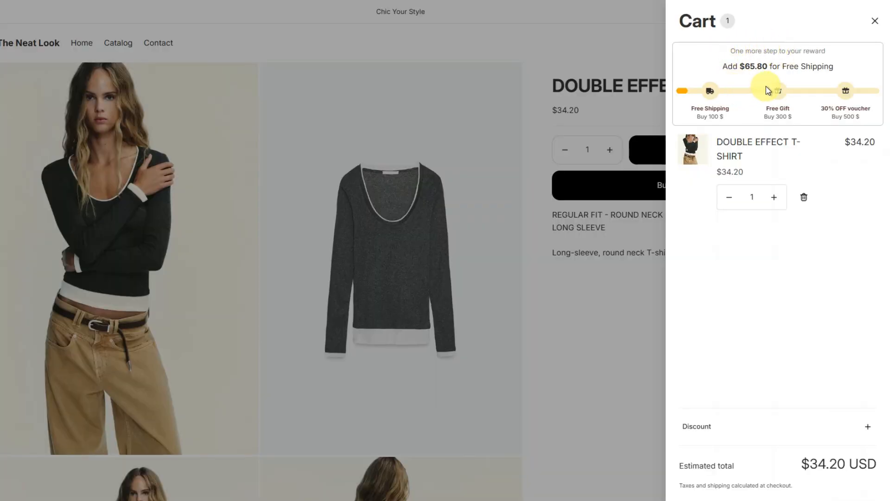
{"action": "left_click", "coordinate": [773, 106]}
{"action": "left_click", "coordinate": [773, 107]}
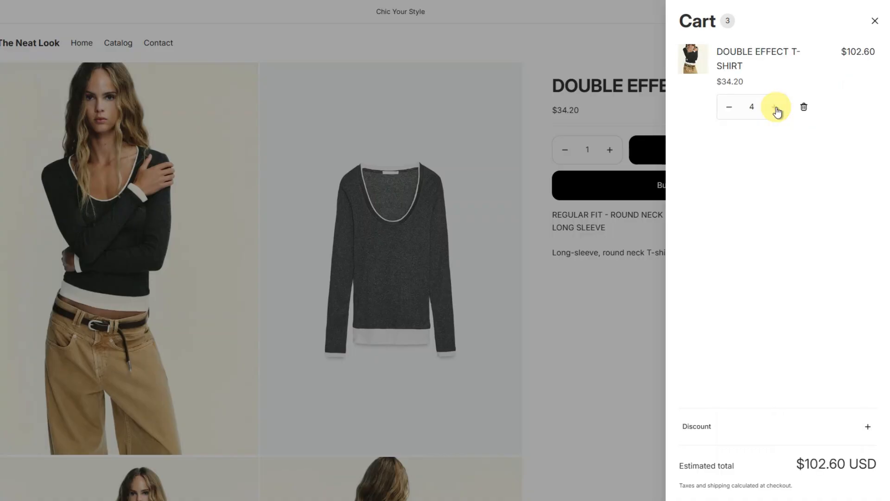
{"action": "left_click", "coordinate": [774, 106]}
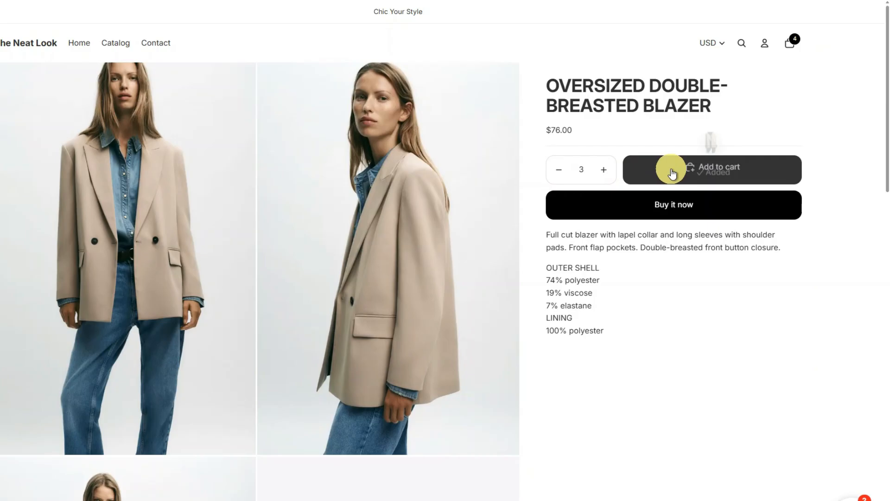
- Add the Linen Blend Straight Pants to the cart and scroll through the cart items
{"action": "left_click", "coordinate": [674, 172]}
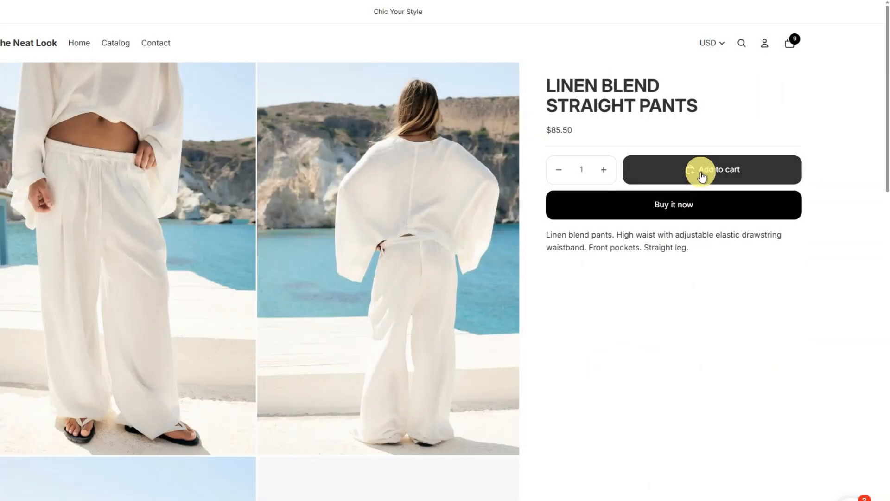
{"action": "left_click", "coordinate": [699, 172]}
{"action": "left_click", "coordinate": [788, 42]}
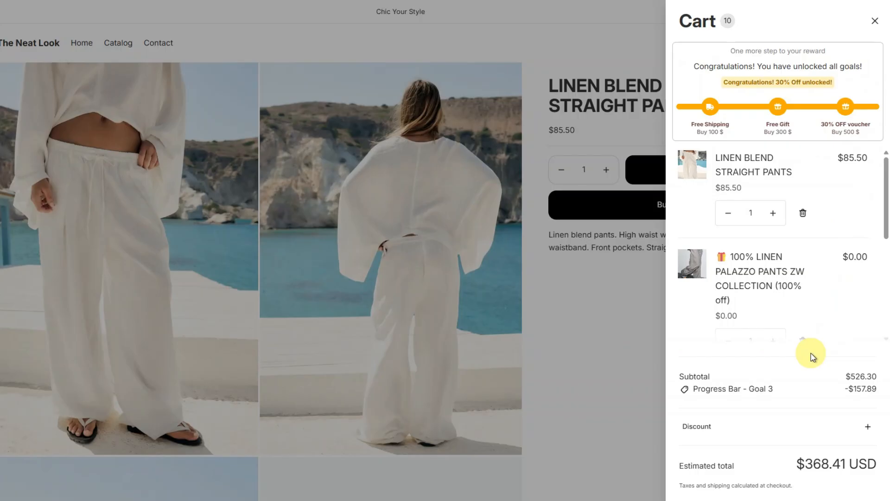
{"action": "scroll", "coordinate": [830, 324], "scroll_direction": "down", "scroll_amount": 2}
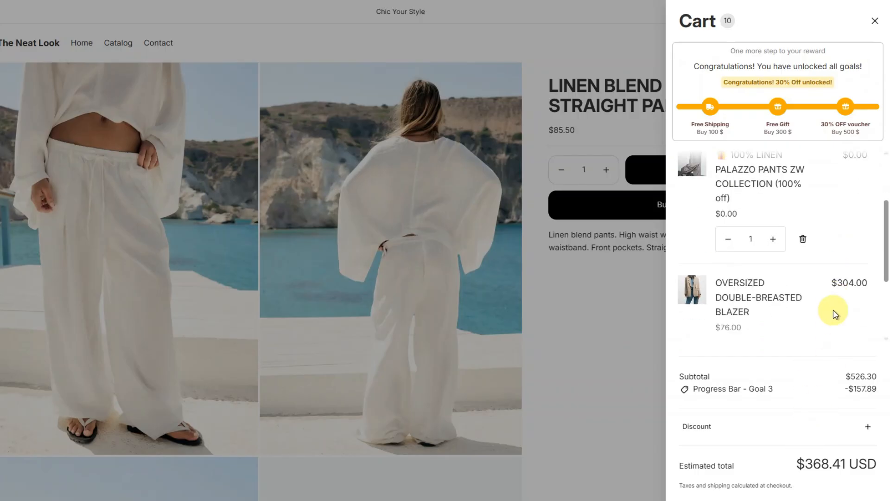
{"action": "scroll", "coordinate": [833, 313], "scroll_direction": "down", "scroll_amount": 3}
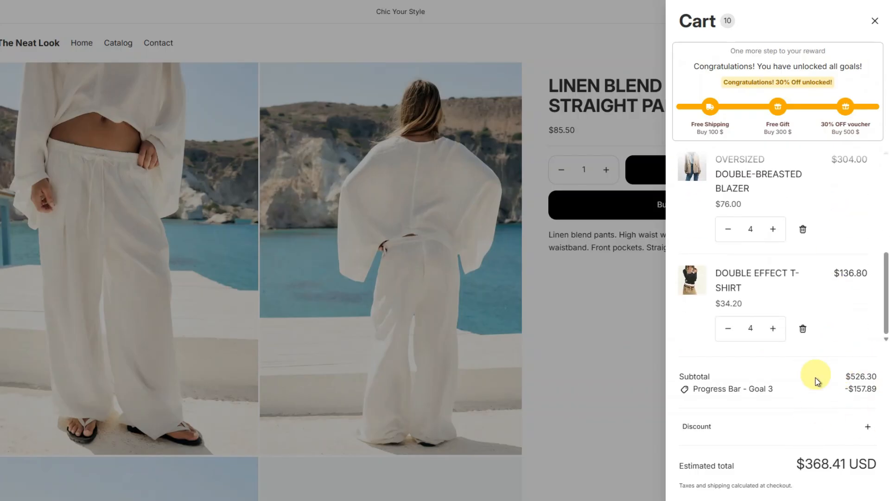